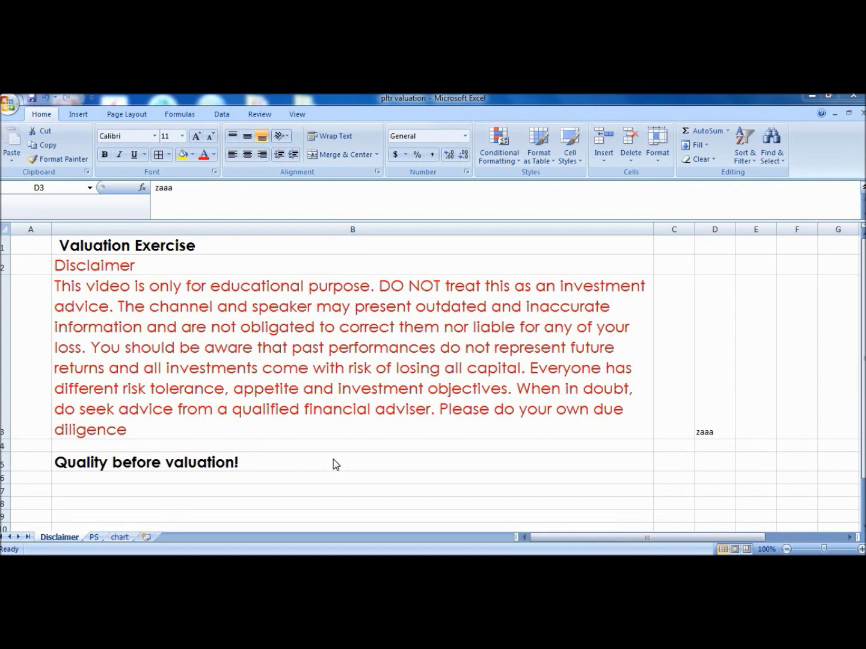
Step: Switch from the Disclaimer sheet to the PS relative valuation model sheet
left_click(94, 537)
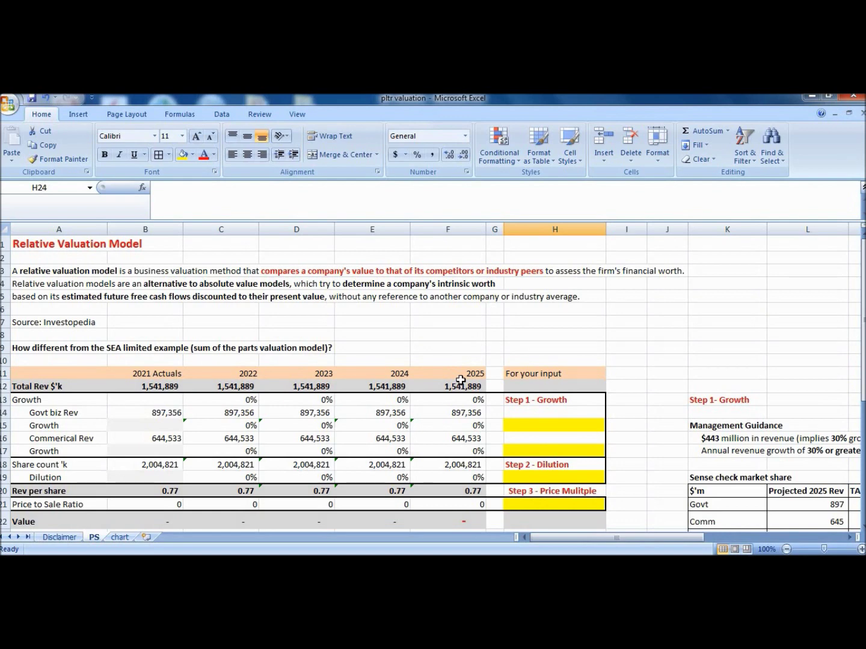
Step: Scroll down to the Step 4 Scenario Analysis rows with Worse, Base and Best assumptions
scroll(461, 381, "down", 1)
scroll(460, 381, "down", 1)
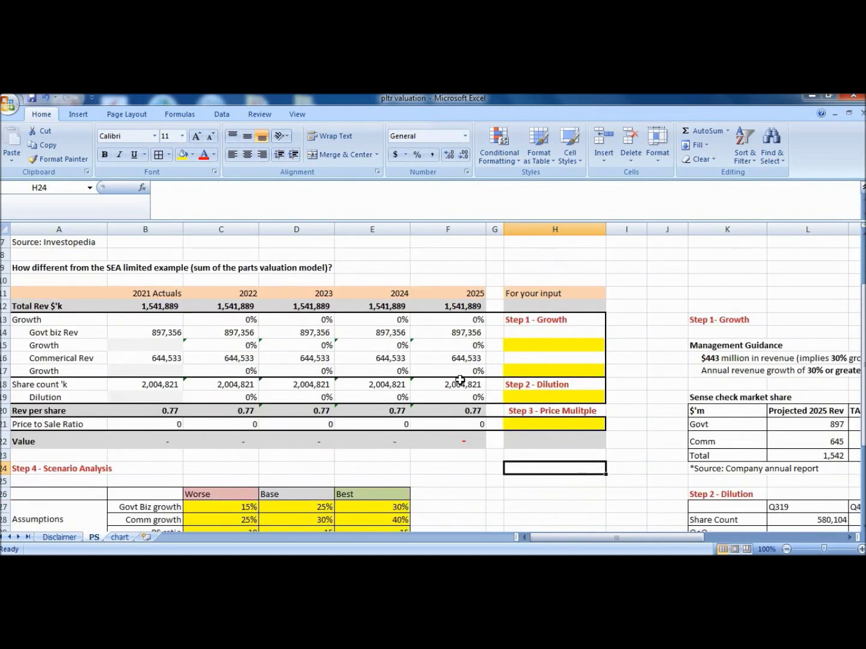
scroll(461, 380, "down", 1)
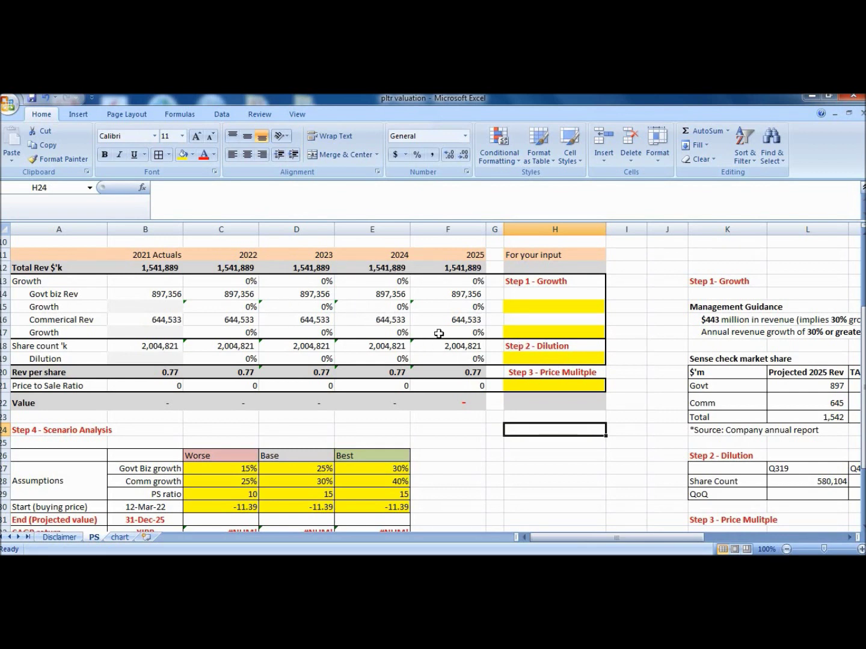
Step: Scroll right to review the Gov. Business Revenue chart and the growth and dilution check tables
left_click_drag(610, 537, 643, 445)
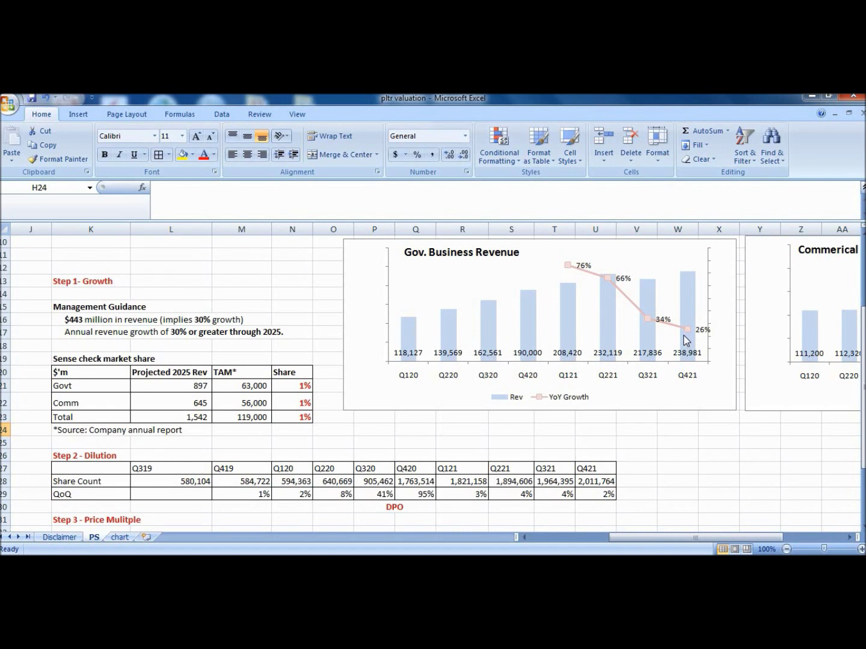
left_click_drag(643, 534, 704, 535)
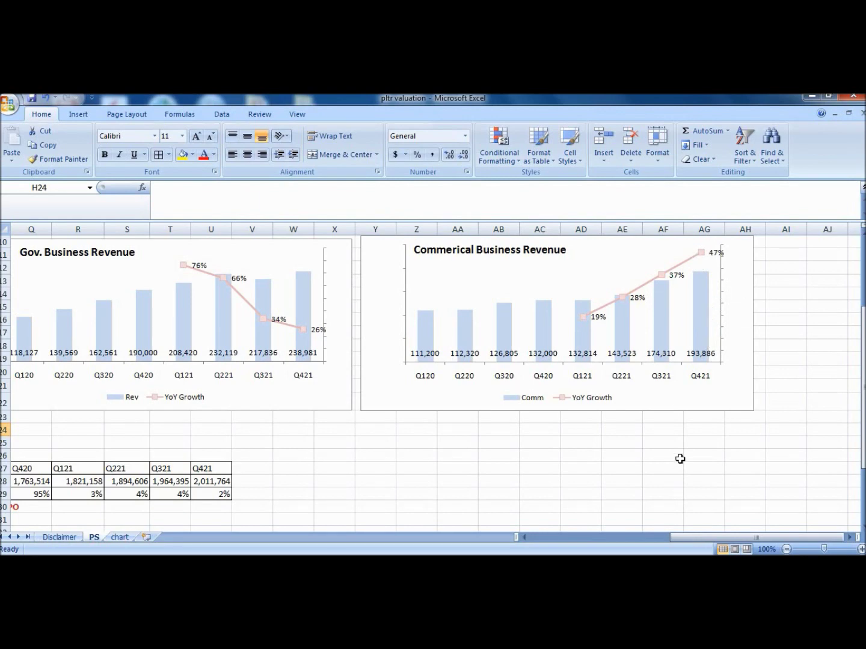
Step: Scroll back from the Commercial revenue chart to the Step 1 growth inputs
left_click_drag(688, 539, 517, 532)
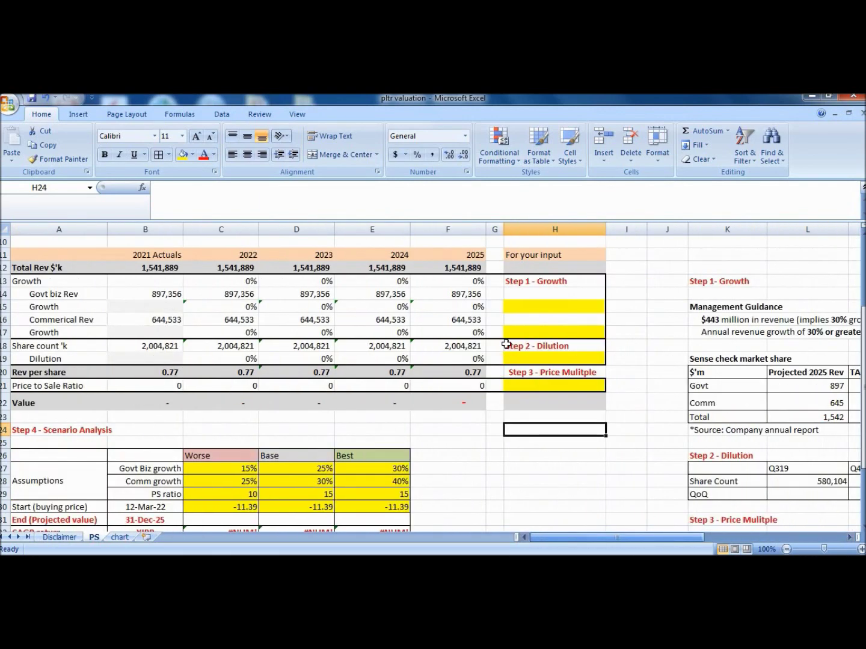
Step: Enter 25% government growth in H15 and 30% commercial growth in H17
left_click(520, 306)
type("25")
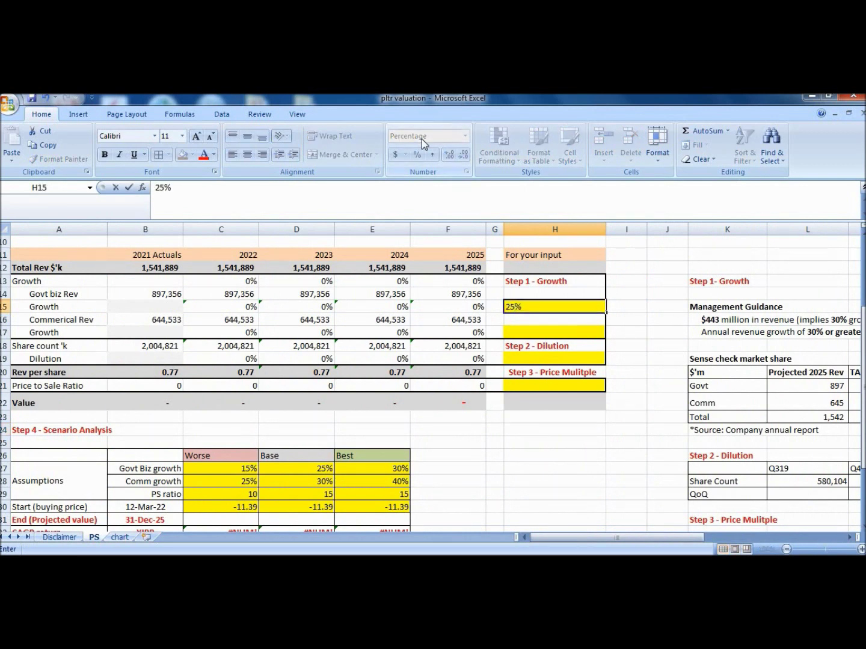
left_click(530, 332)
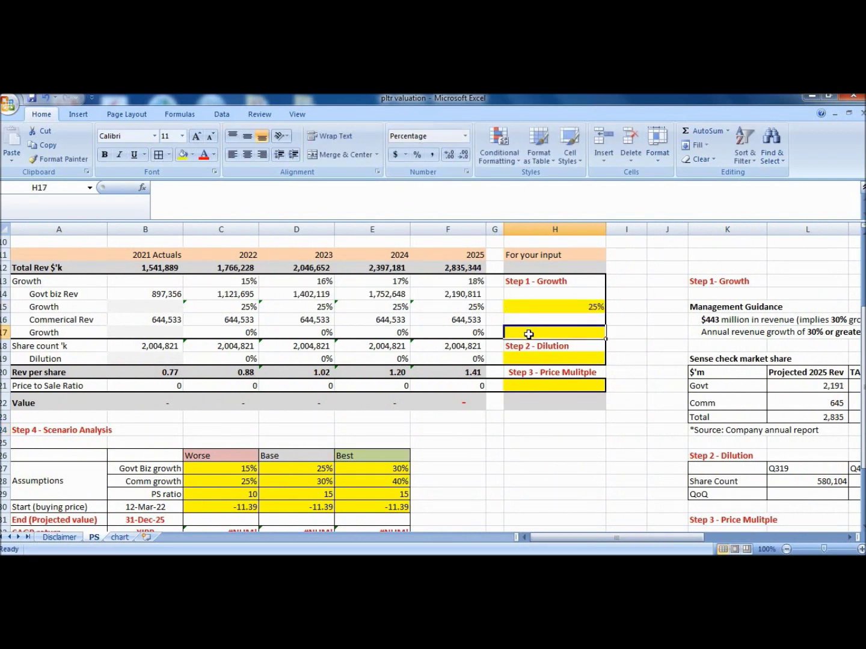
type("30")
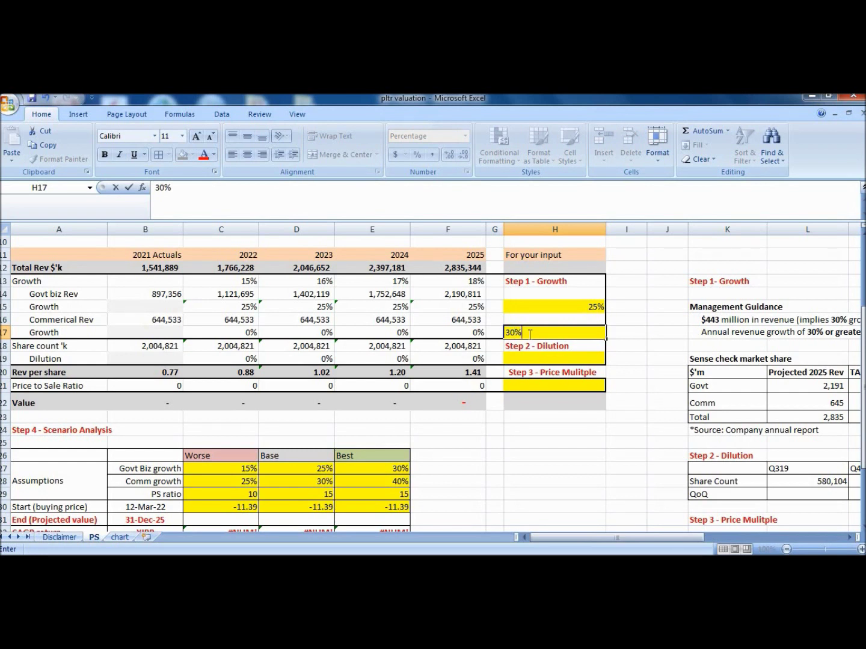
key("Return")
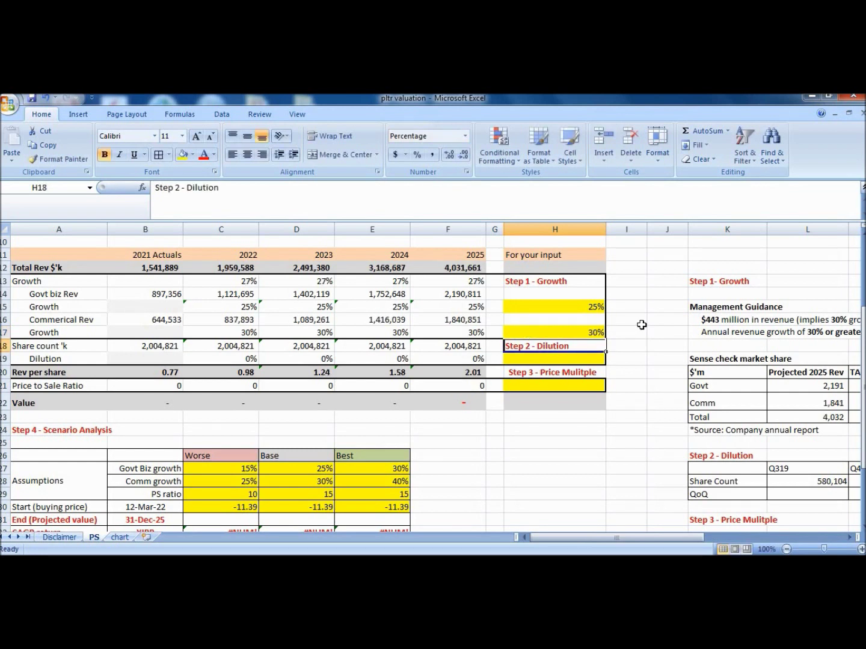
left_click(638, 321)
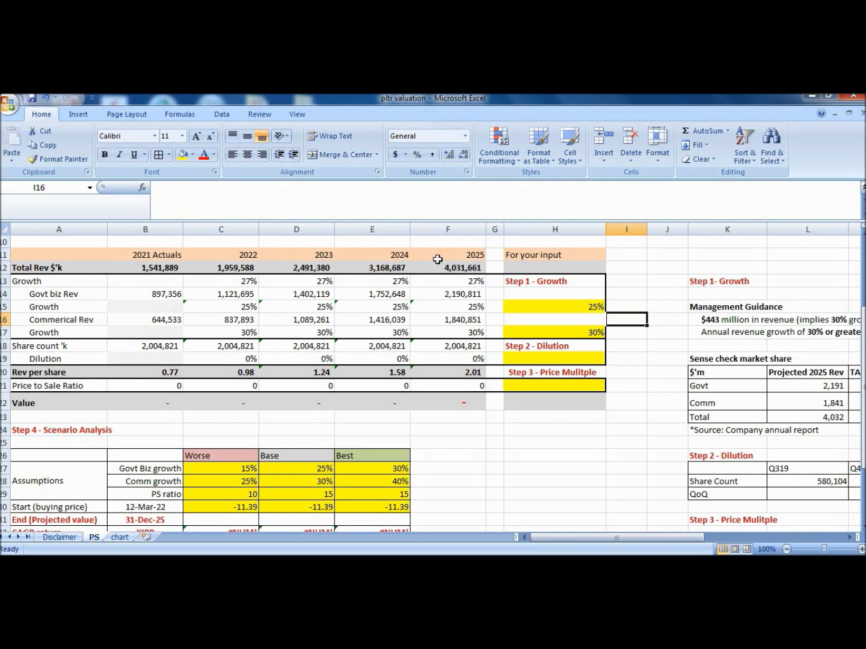
left_click_drag(642, 539, 677, 540)
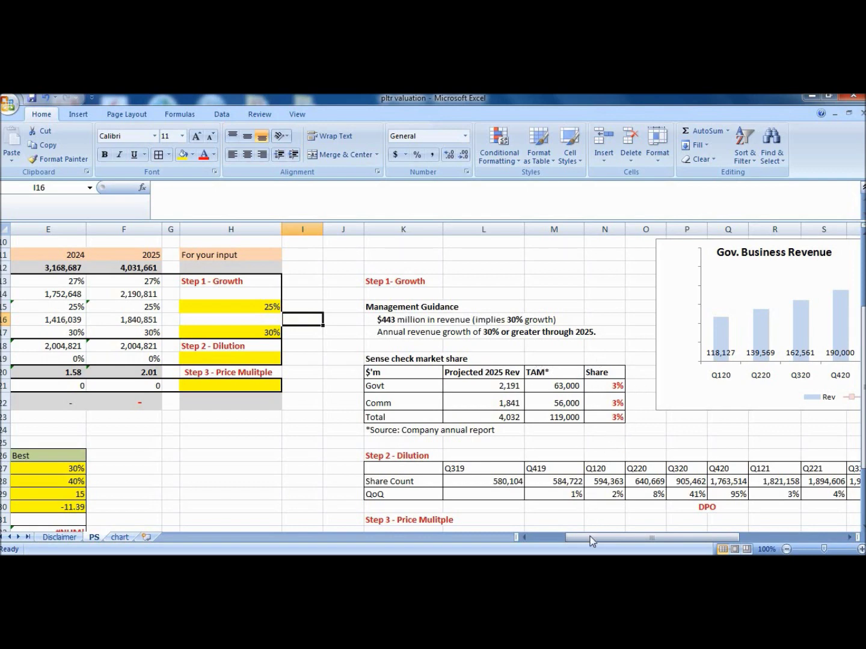
left_click_drag(590, 536, 495, 536)
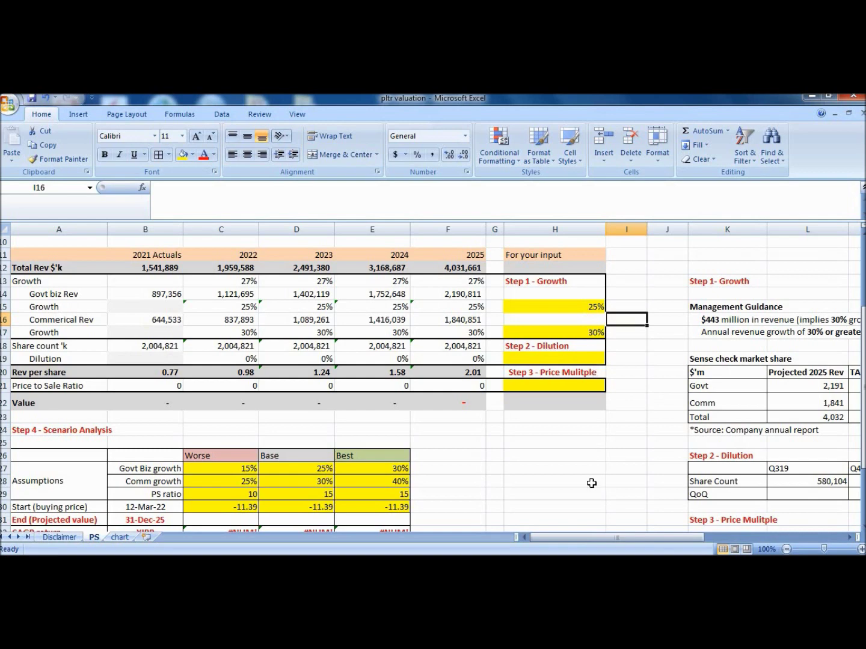
Step: Review the share count history, 580,104 rising to 2,011,764, then scroll back to the inputs
left_click_drag(607, 537, 650, 506)
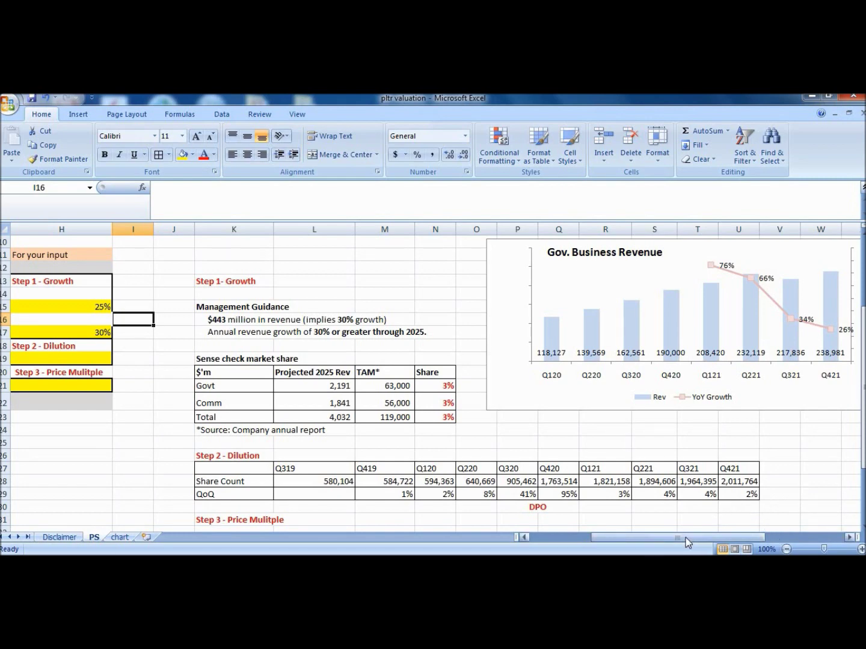
left_click_drag(685, 538, 533, 532)
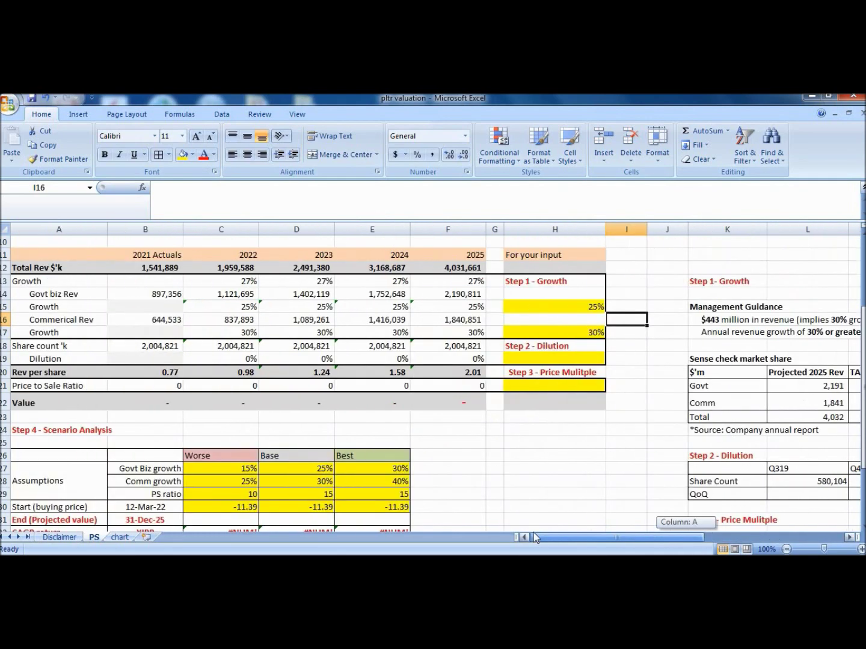
Step: Set the Step 2 dilution input H19 to 5% for 2022 through 2025
left_click(561, 363)
type("5")
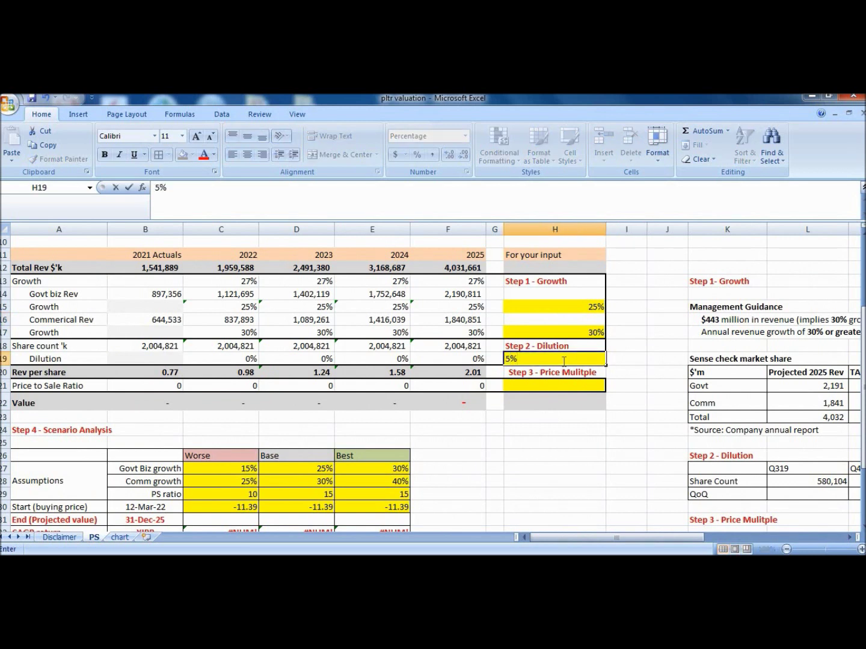
left_click(559, 434)
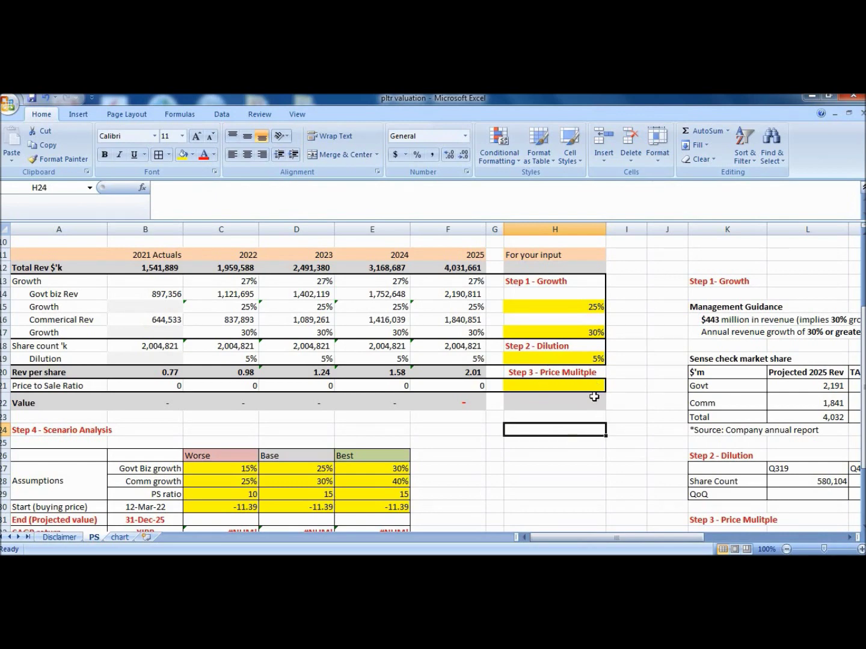
left_click_drag(640, 532, 720, 523)
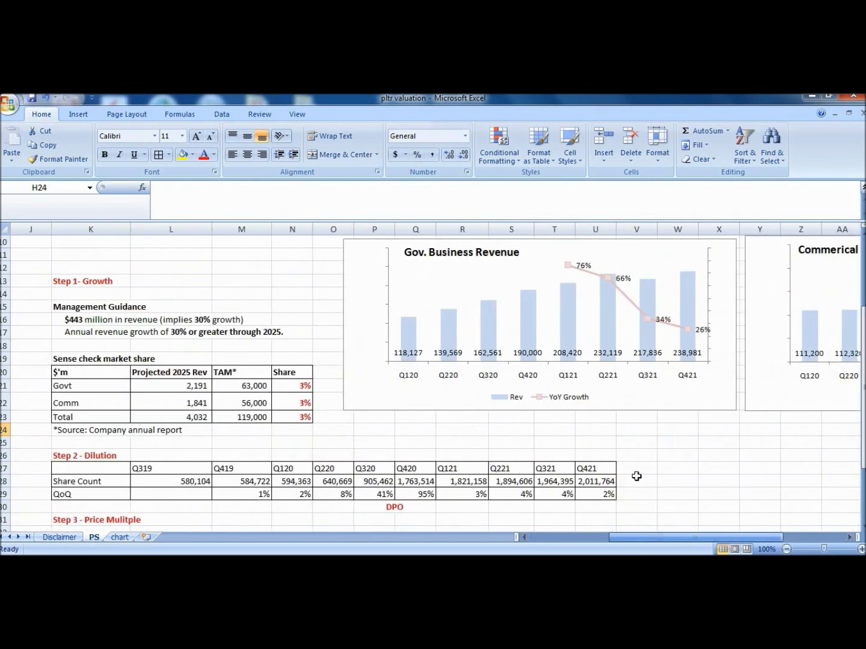
Step: Scroll down to the Step 3 peer table comparing PLTR's 14.81 P/S with Snowflake and C3AI
scroll(636, 476, "down", 1)
scroll(636, 477, "down", 5)
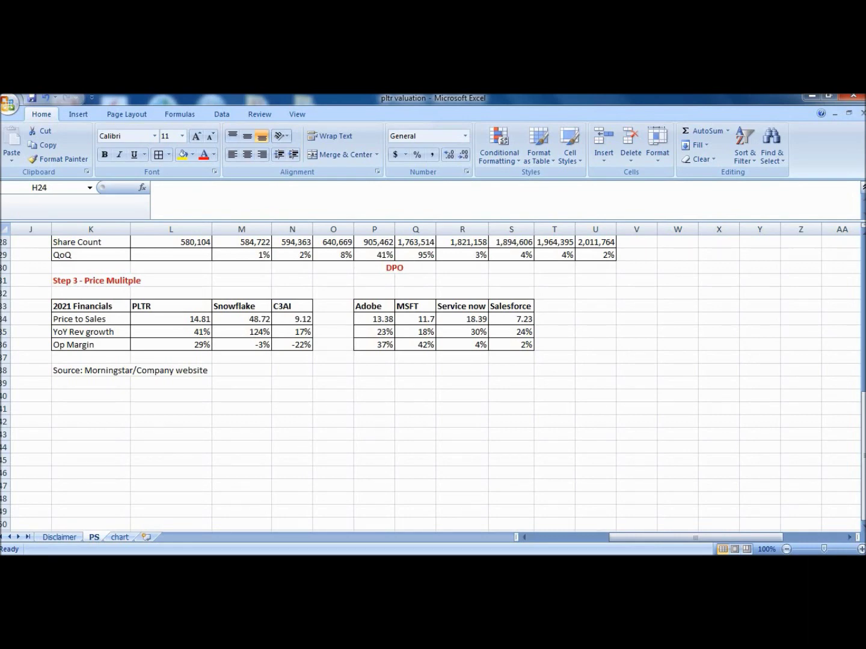
Step: Return to the inputs and start the H21 price multiple, deleting a mistyped 25
left_click_drag(632, 540, 544, 538)
scroll(487, 432, "up", 5)
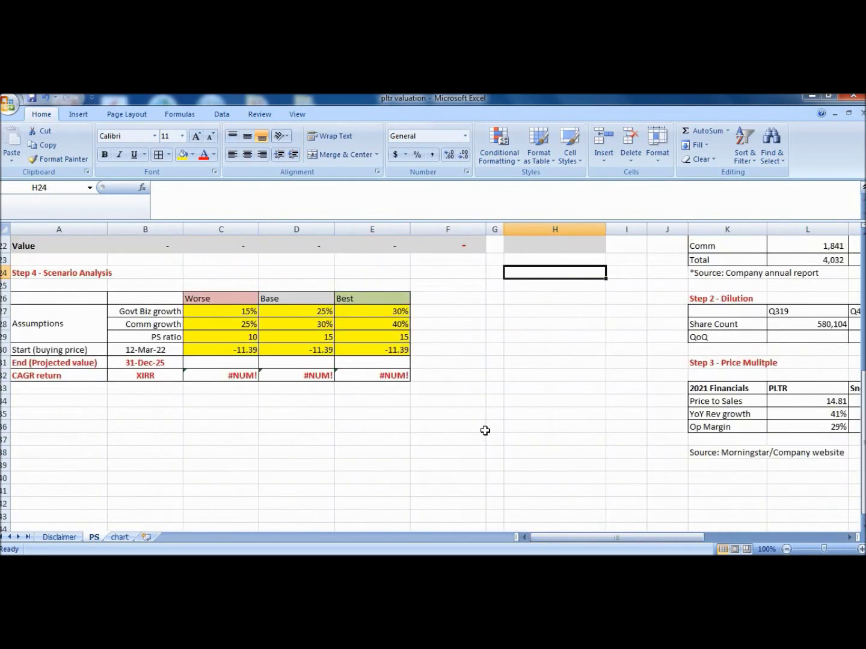
left_click(530, 347)
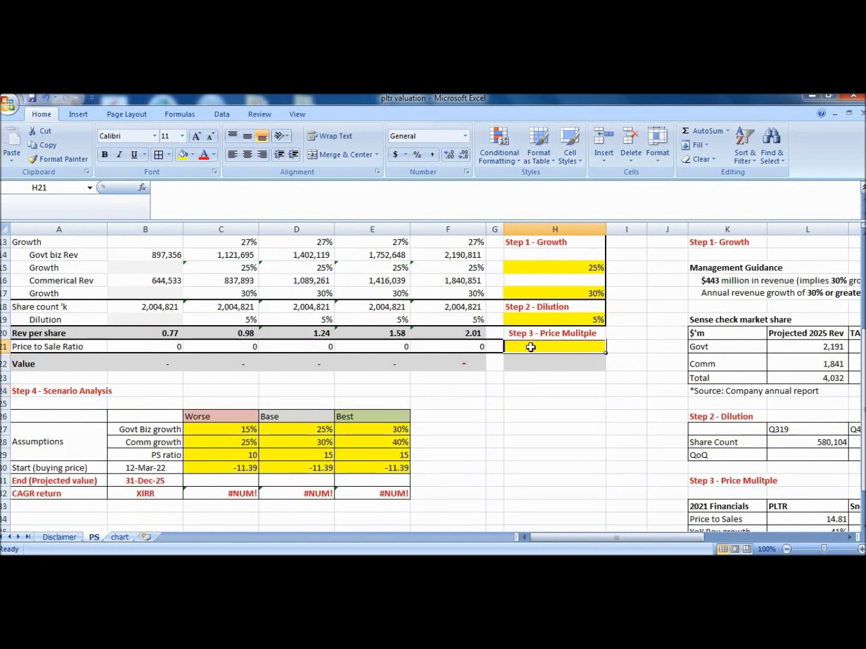
type("25")
key("BackSpace")
key("BackSpace")
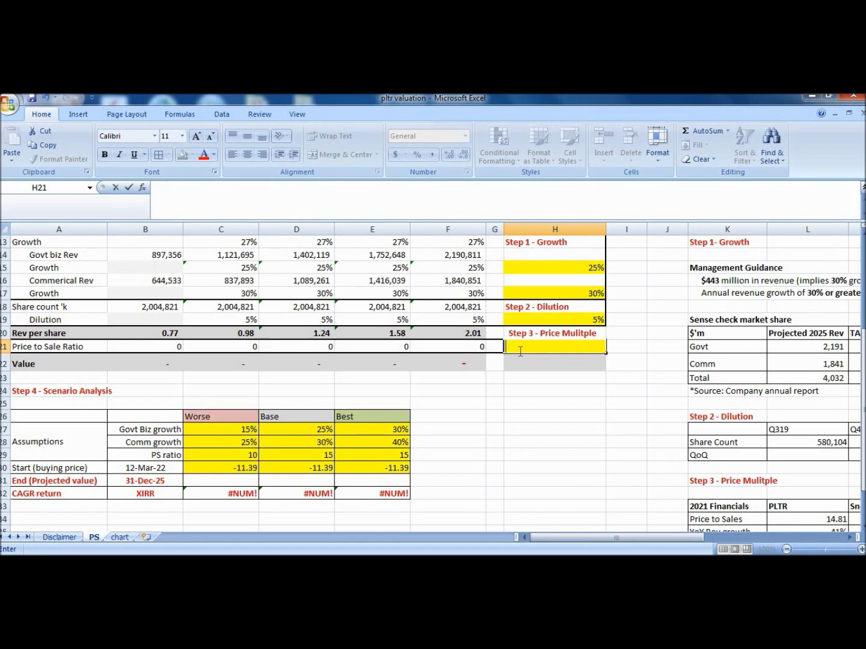
Step: Set the H21 price-to-sales multiple to 12, bringing 2025 value per share to 24.13
type("12")
key("Return")
left_click(534, 392)
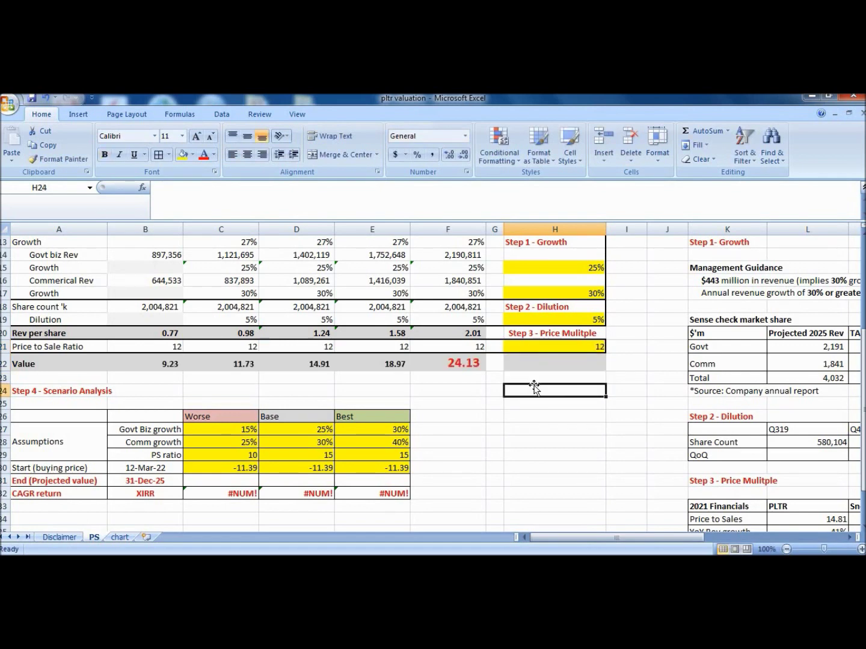
Step: Scroll down to the Step 4 scenario table and select the Base case projected value cell
scroll(536, 394, "up", 2)
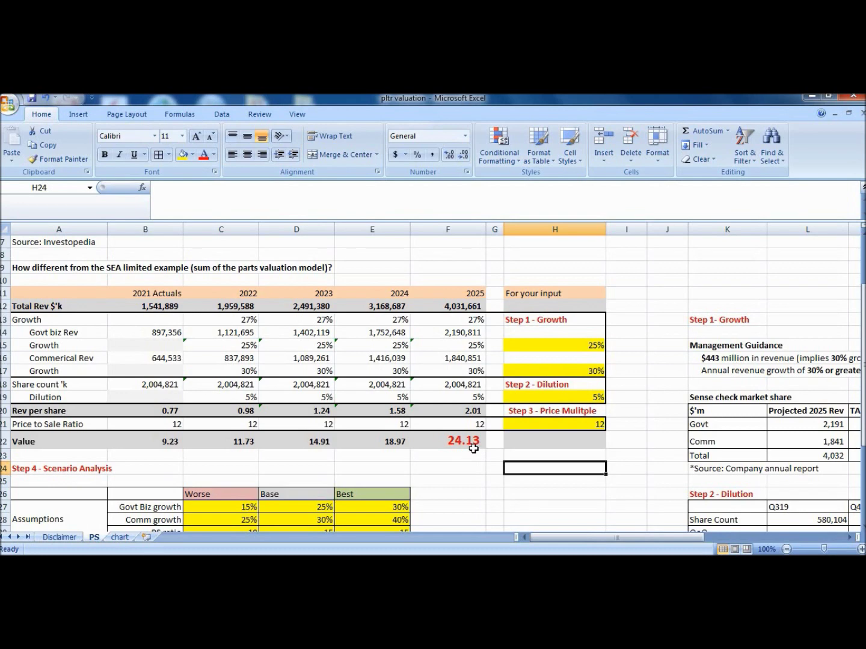
scroll(472, 446, "down", 1)
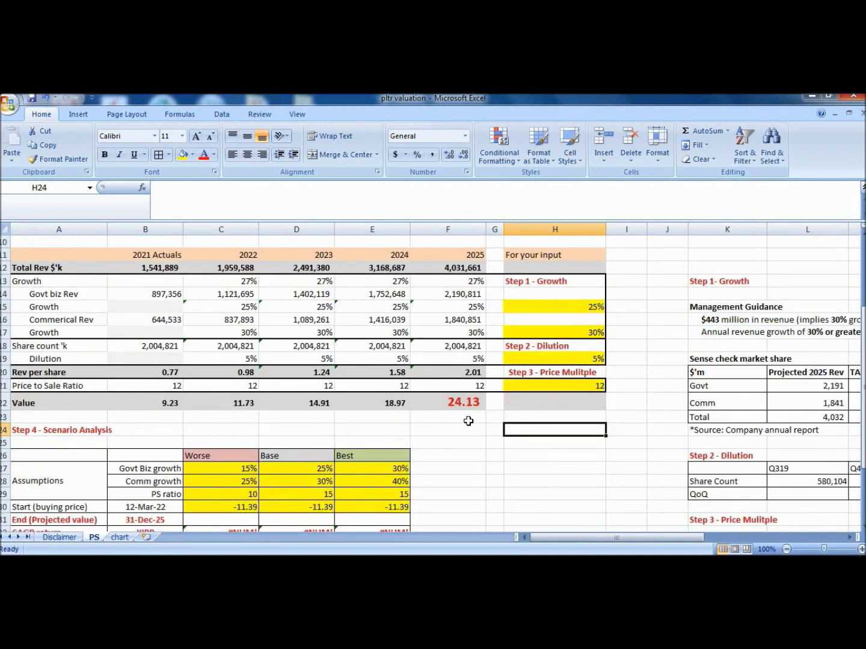
scroll(469, 421, "down", 1)
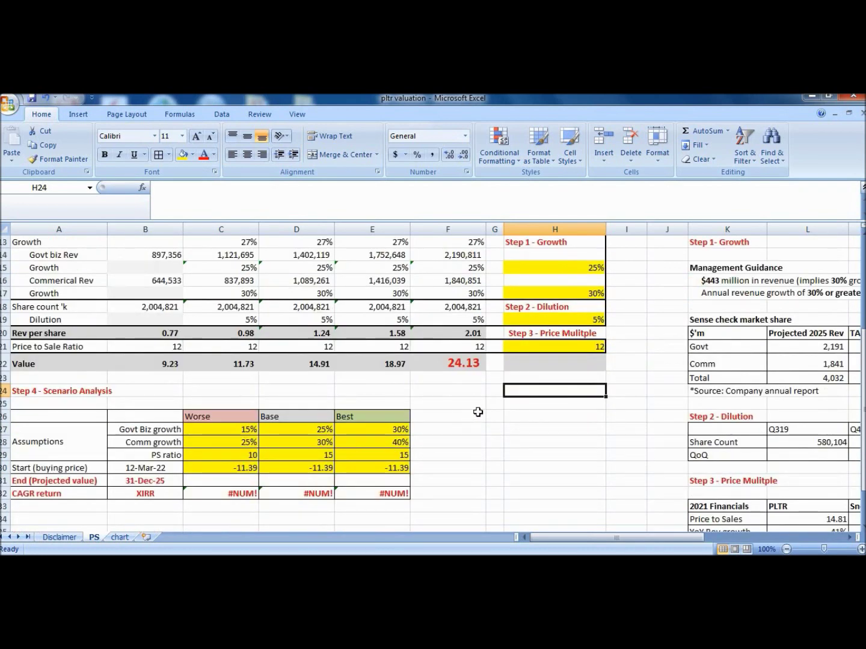
scroll(478, 412, "down", 1)
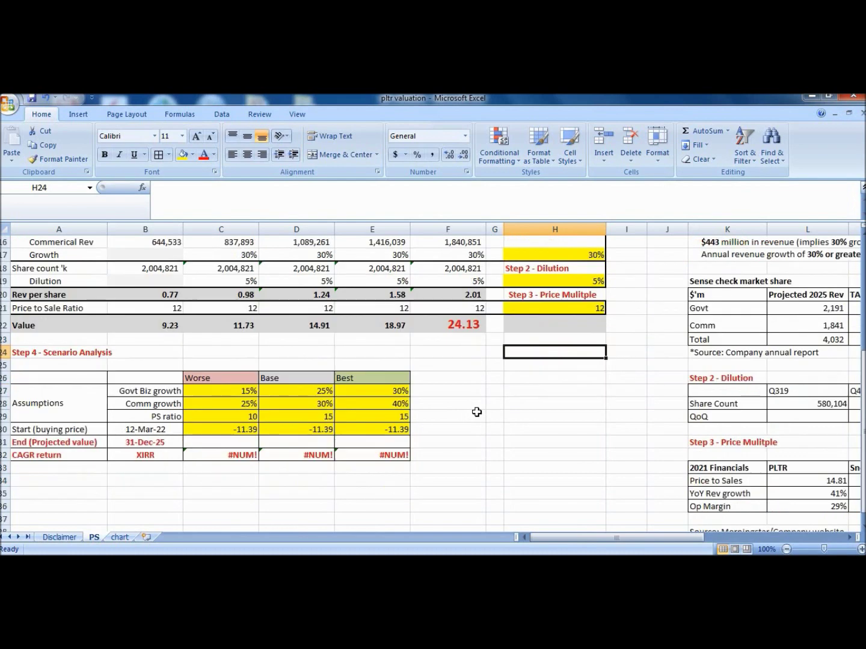
left_click(322, 443)
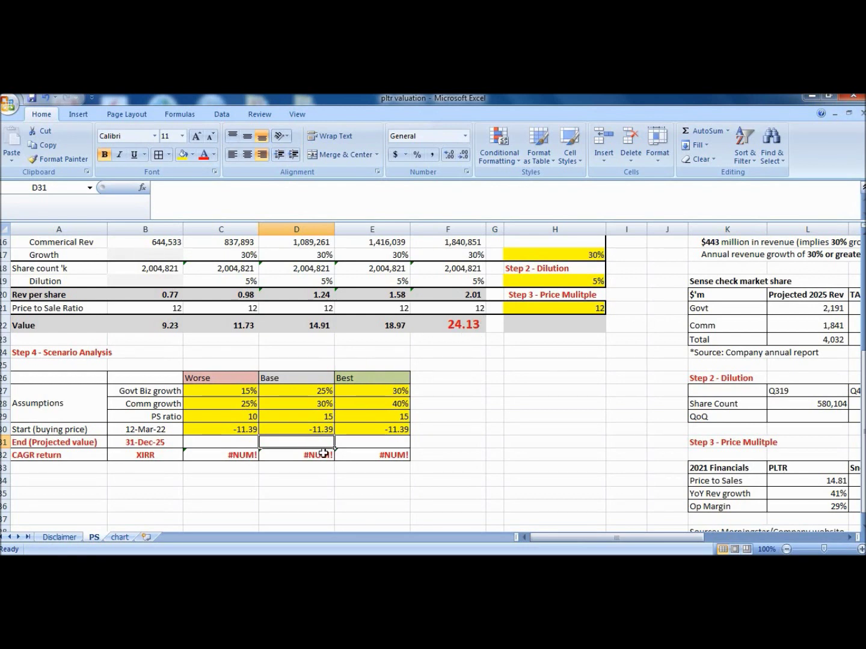
Step: Enter 24.13 as the Base case projected value in D31
type("24.")
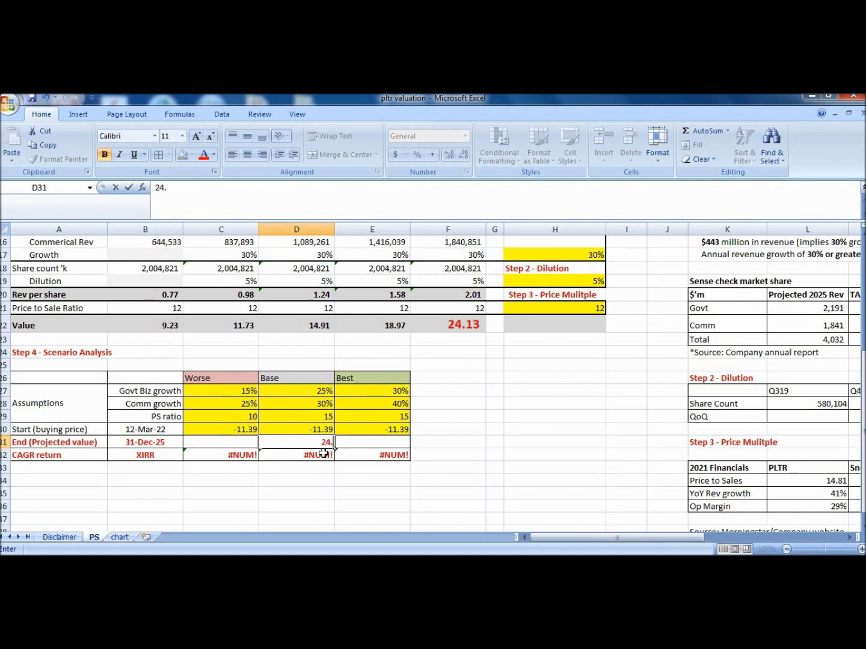
type("13")
left_click(301, 481)
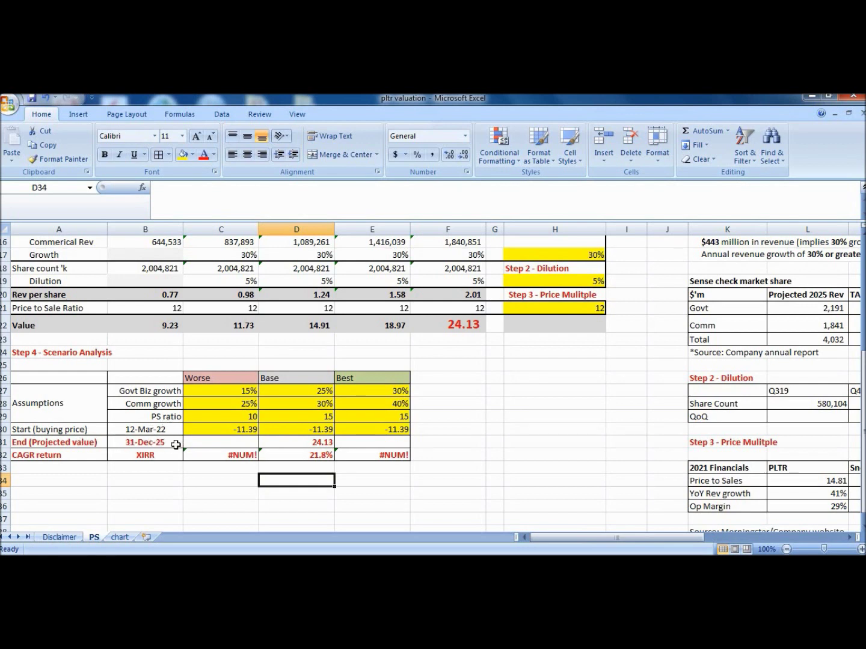
Step: Inspect D32's formula =XIRR(D30:D31,B30:B31) for the Base return, leaving it unchanged
double_click(297, 454)
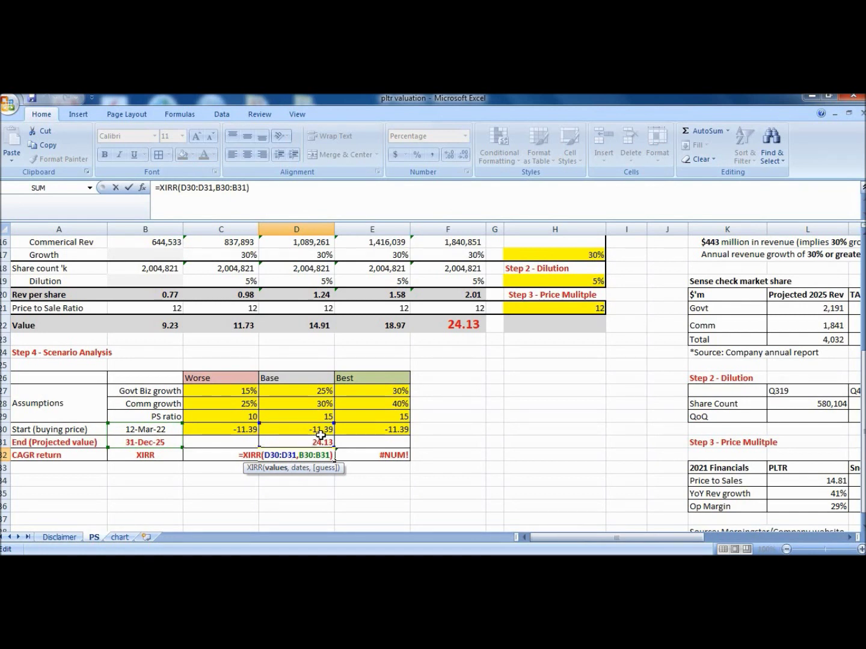
scroll(297, 438, "down", 1)
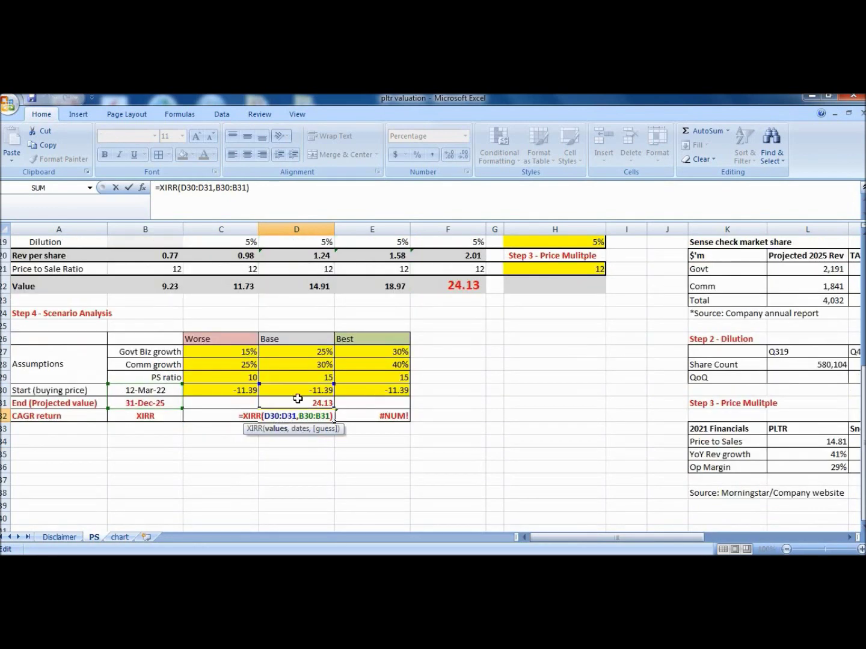
left_click(304, 452)
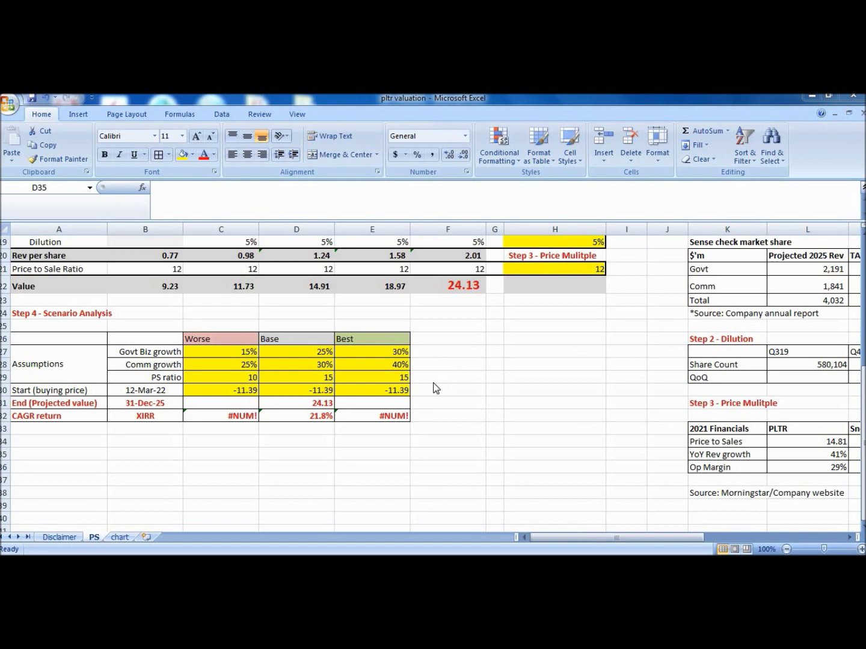
Step: Set worse-case assumptions: government growth 15%, commercial growth 25%, price-to-sales multiple 10
scroll(549, 420, "up", 2)
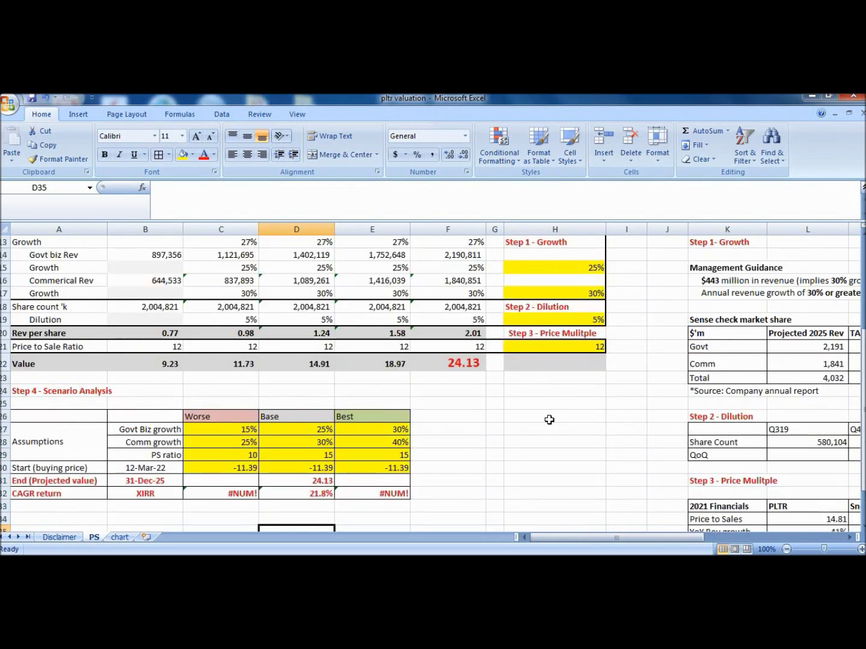
scroll(549, 419, "up", 2)
left_click(587, 346)
type("15")
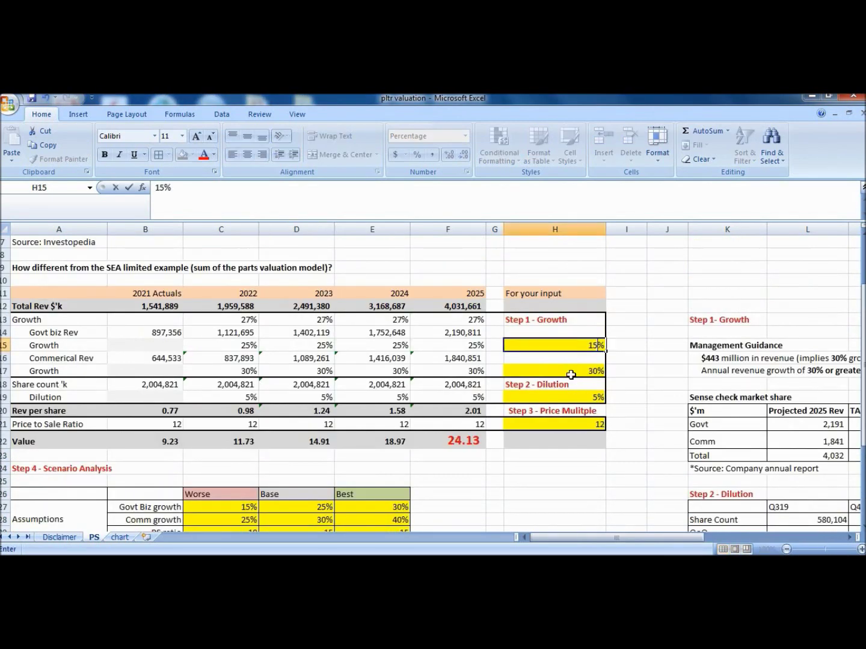
left_click(571, 374)
scroll(580, 400, "down", 2)
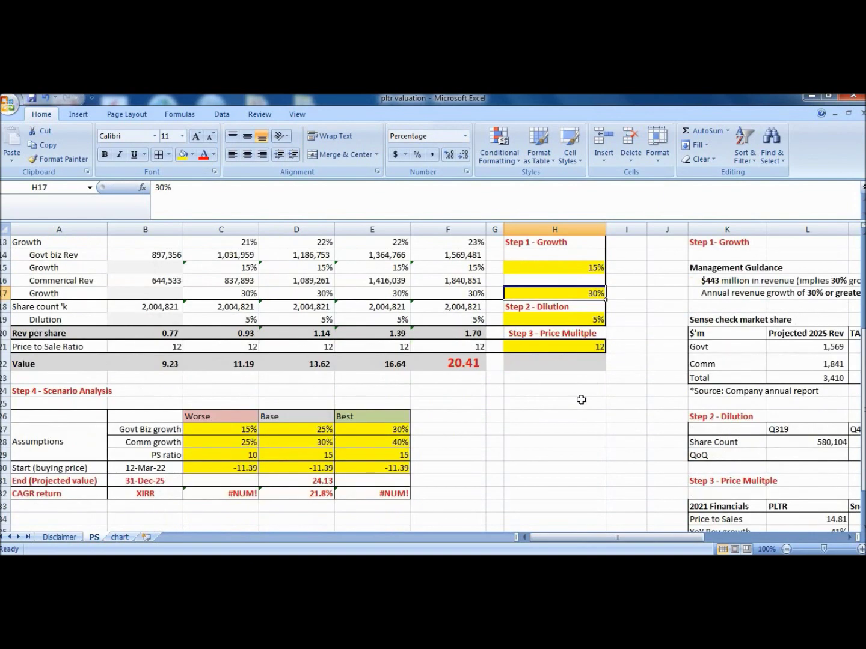
type("25")
left_click(576, 407)
left_click(561, 345)
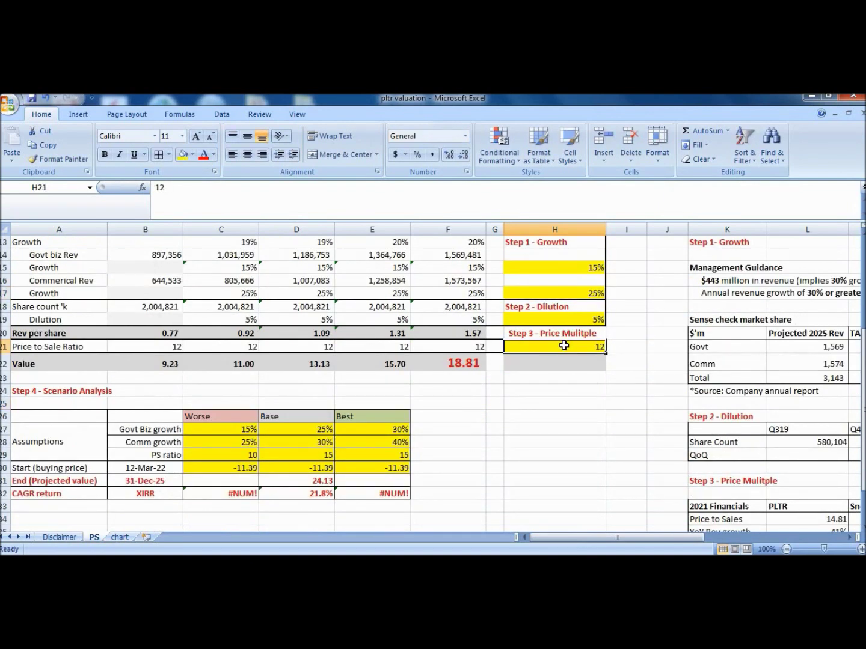
type("10")
key("Return")
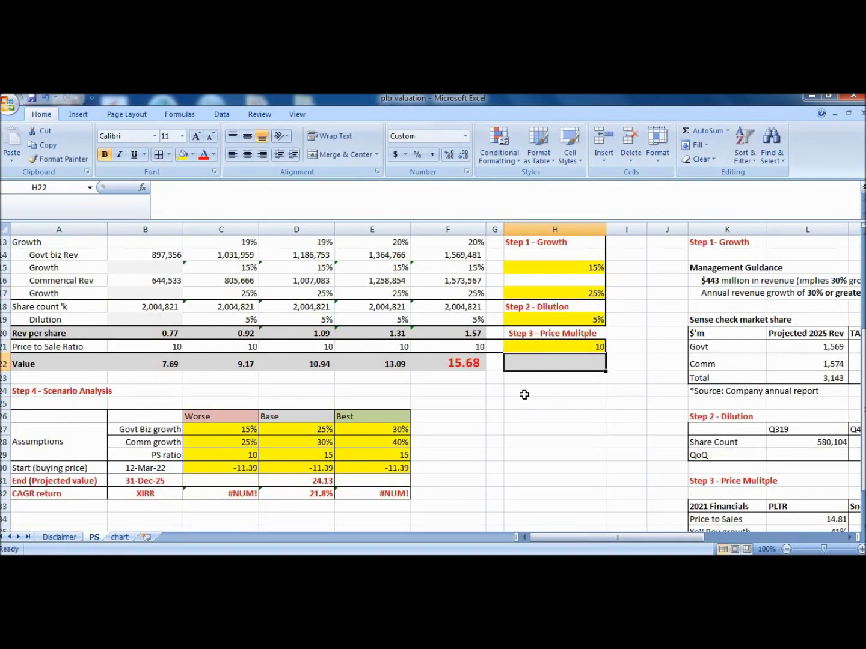
Step: Enter 15.68 as the Worse case projected value in C31
left_click(251, 480)
type("15")
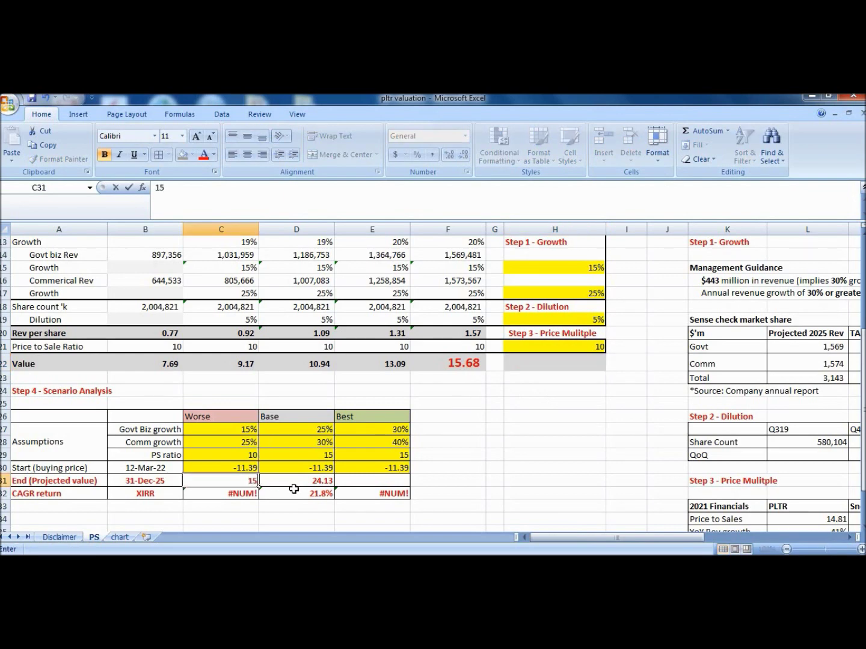
type(".68")
left_click(448, 442)
Step: Set best-case assumptions: government growth 30%, commercial growth 40%, price-to-sales multiple 15
scroll(532, 436, "up", 1)
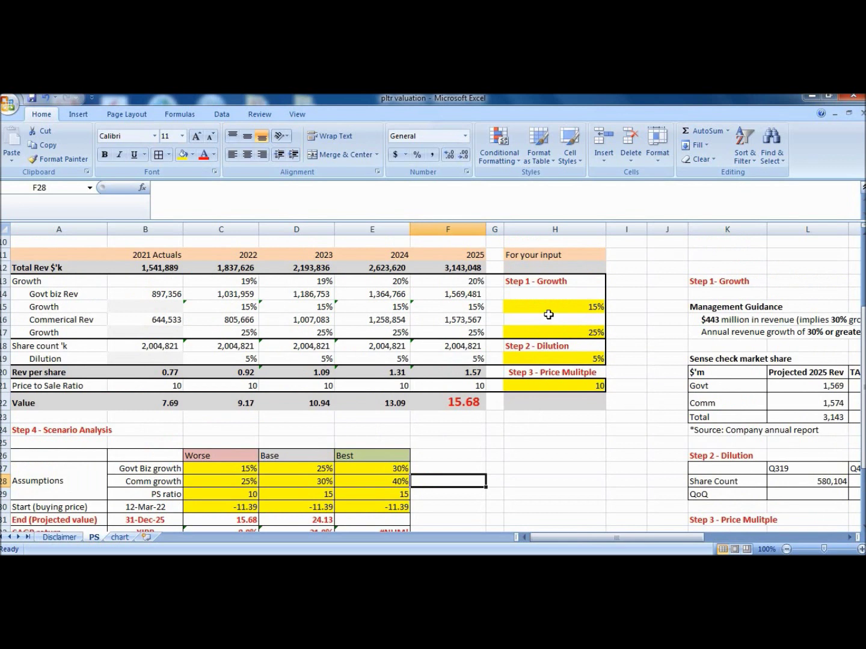
left_click(546, 319)
left_click(546, 306)
type("30")
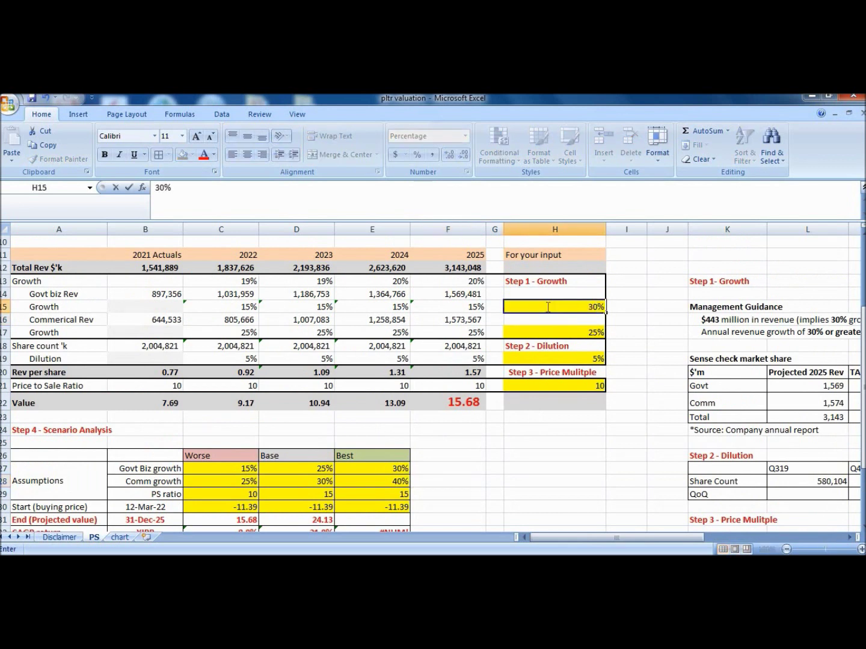
left_click(551, 332)
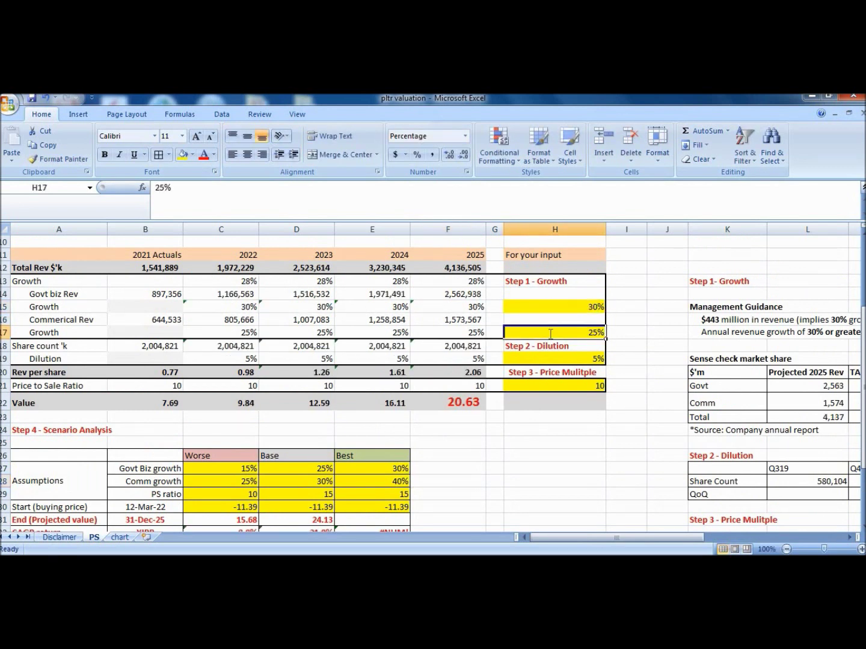
type("40")
left_click(572, 386)
type("15")
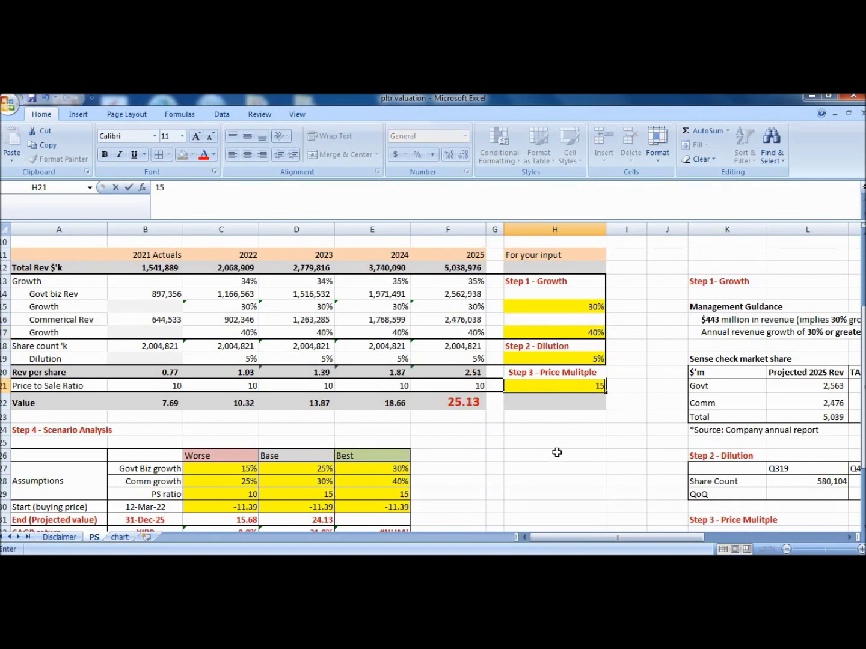
left_click(557, 454)
Step: Enter 37.7 as the Best case projected value in E31
scroll(512, 442, "down", 2)
left_click(391, 444)
type("3")
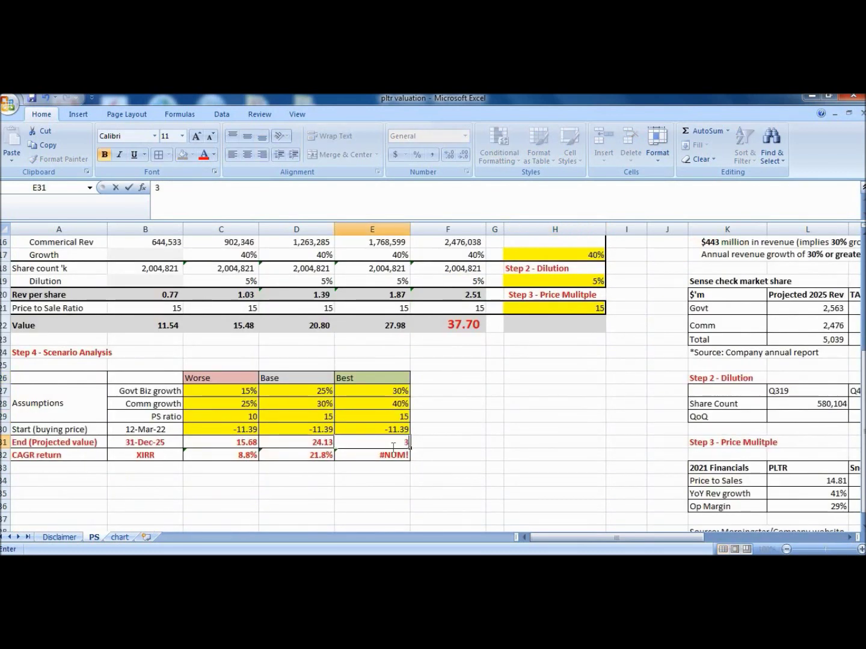
type("7.7")
left_click(512, 464)
left_click(418, 471)
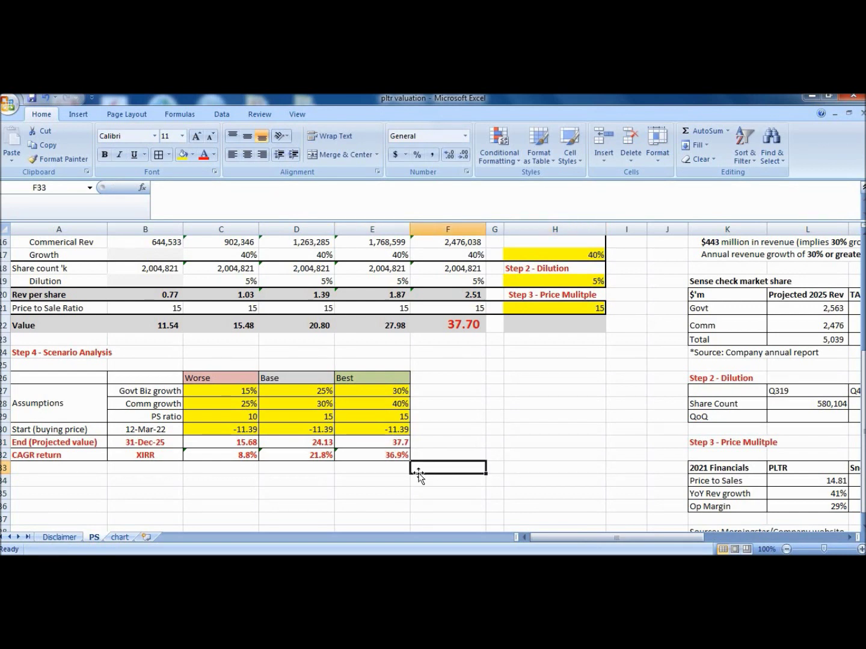